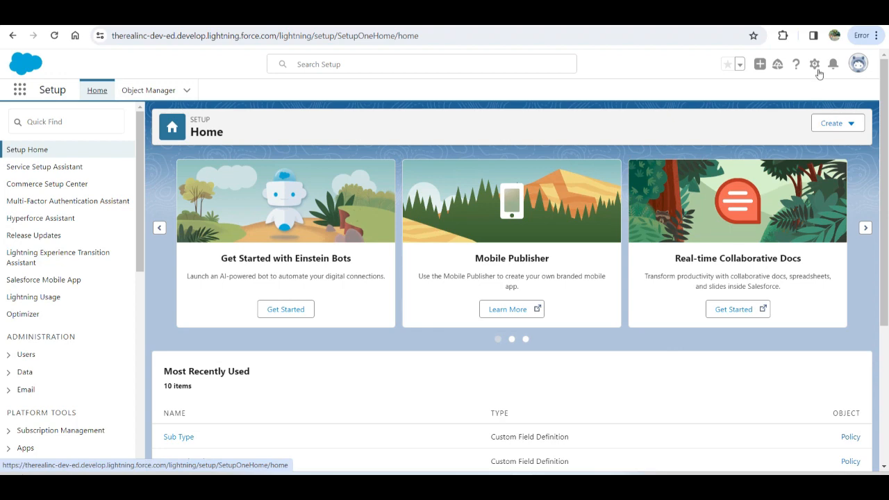
# Step: Find the custom object Policy in the Object Manager and open its fields and relationships
pyautogui.click(815, 65)
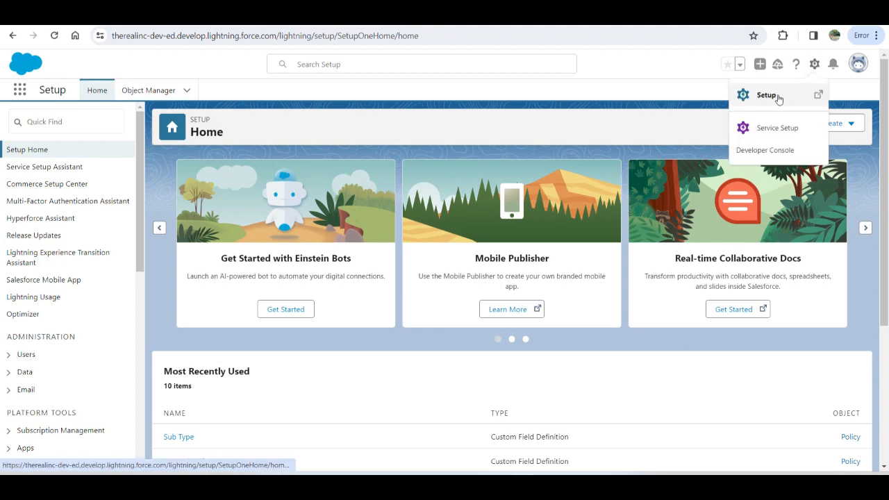
pyautogui.click(681, 105)
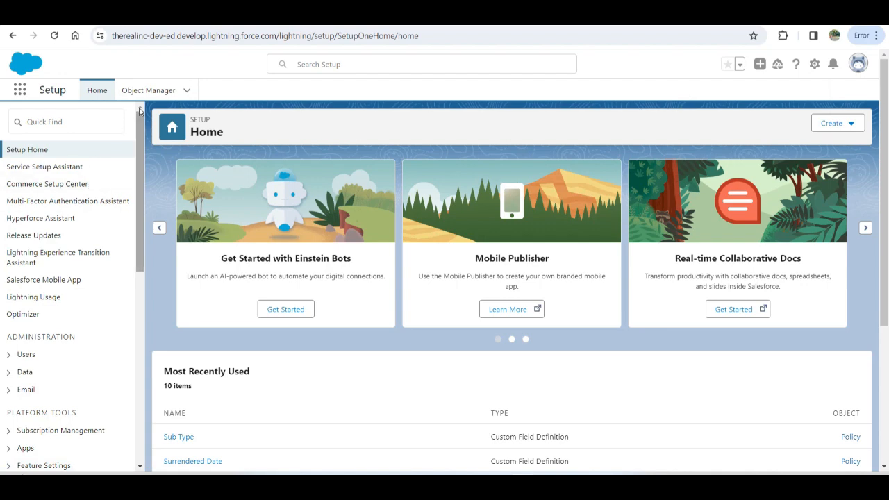
pyautogui.click(148, 91)
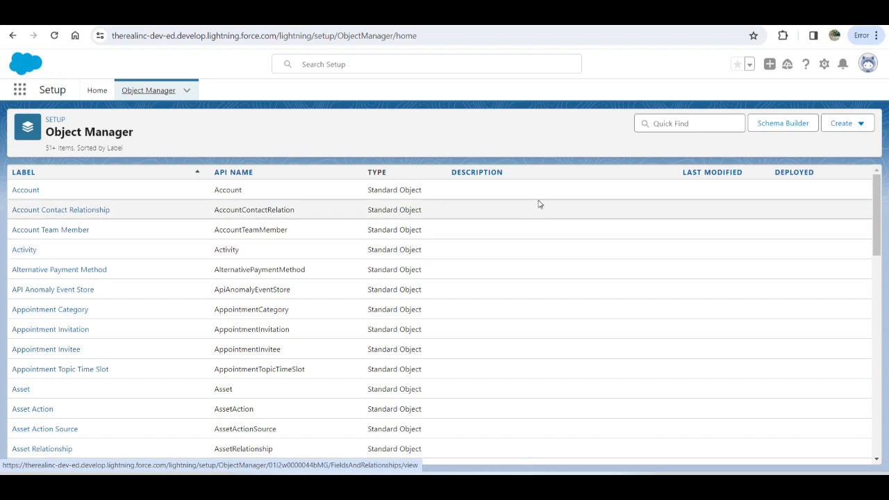
pyautogui.click(668, 122)
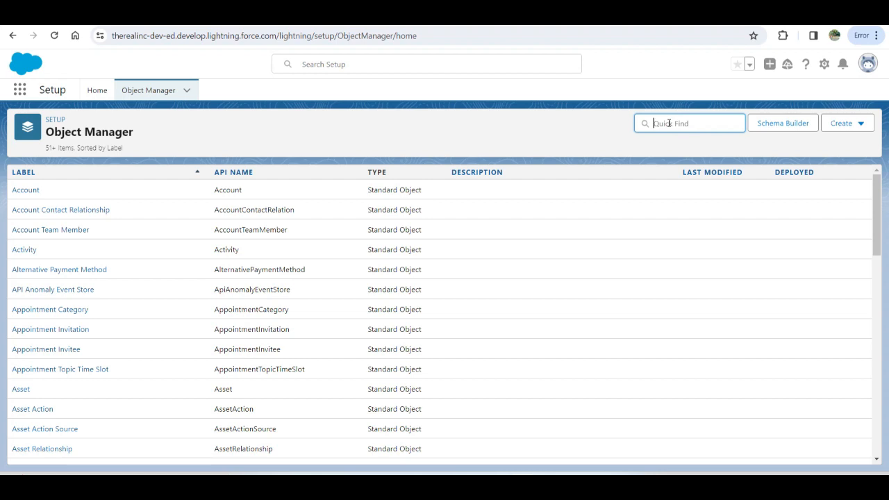
pyautogui.write('poli')
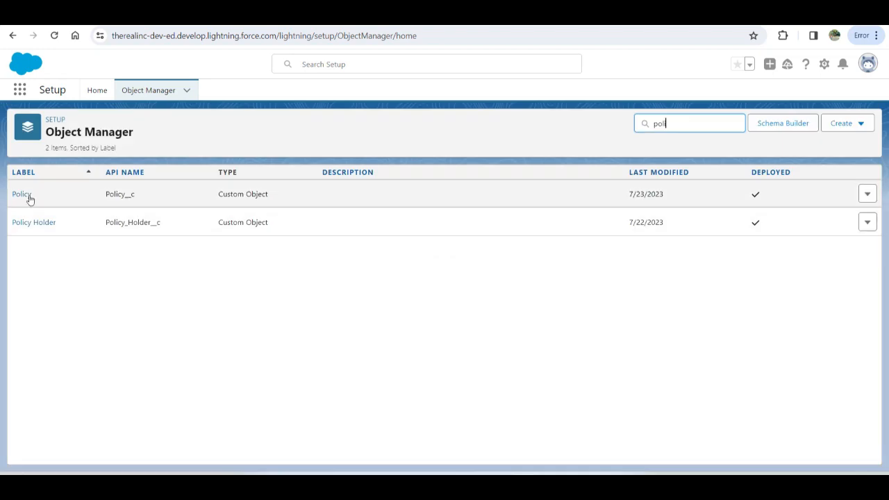
pyautogui.click(23, 196)
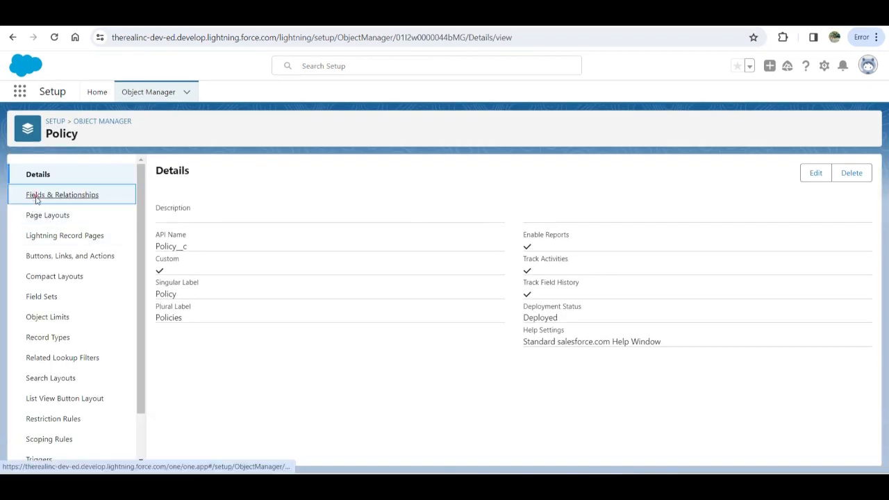
pyautogui.click(32, 195)
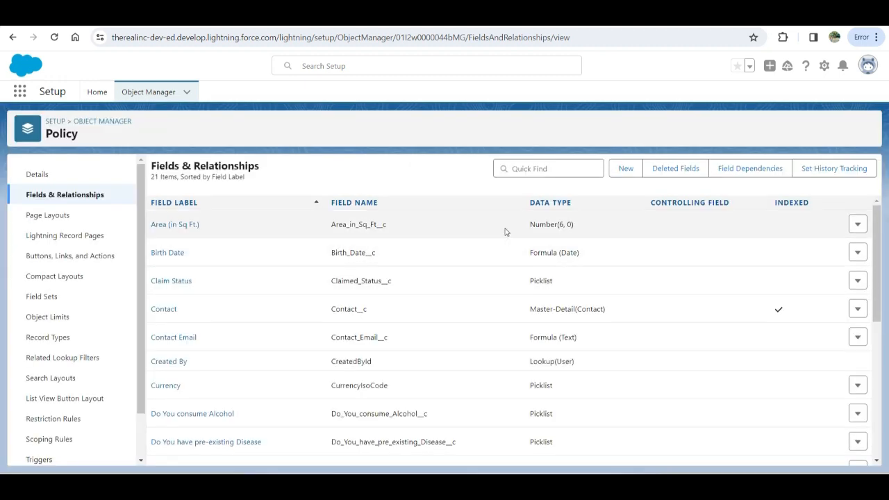
# Step: Start a new custom field on the Policy object with the Picklist data type
pyautogui.click(625, 170)
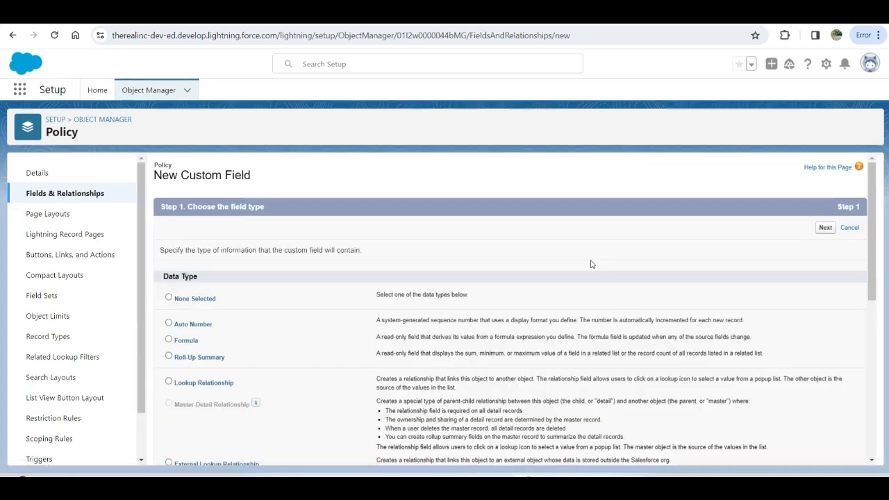
pyautogui.scroll(-5, 477, 295)
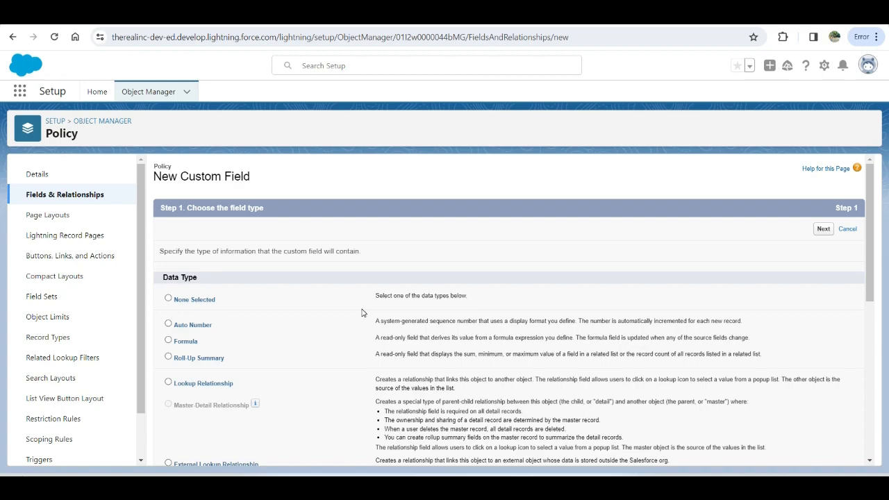
pyautogui.scroll(-2, 361, 312)
pyautogui.scroll(-3, 362, 312)
pyautogui.scroll(1, 362, 312)
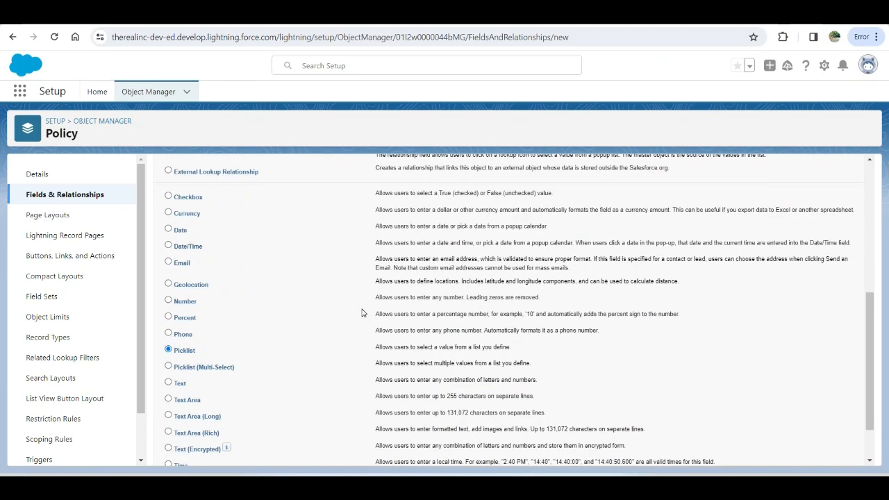
pyautogui.scroll(-1, 401, 280)
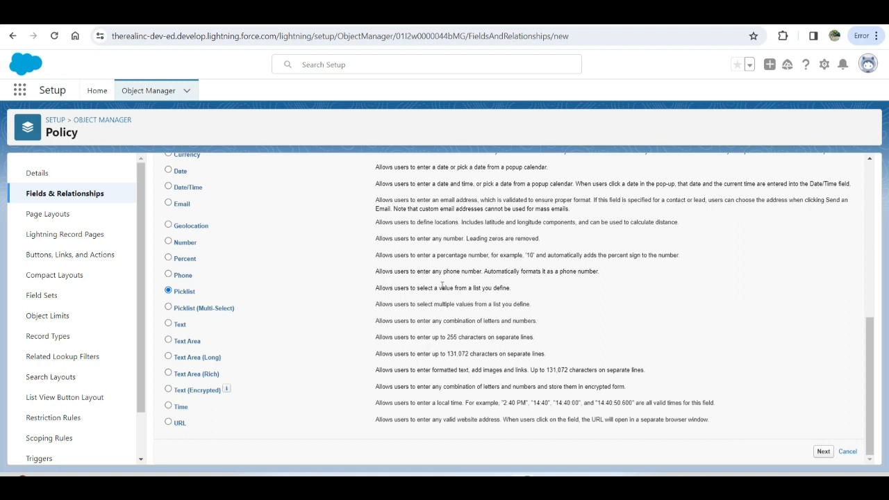
pyautogui.click(823, 451)
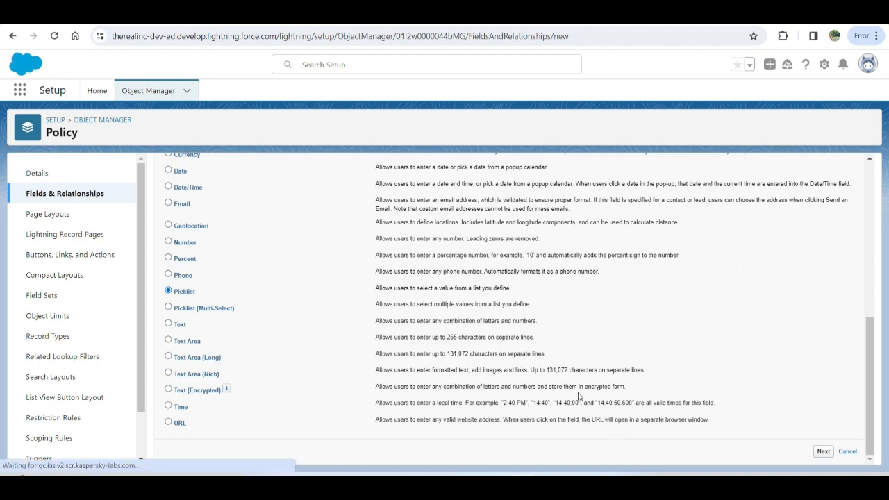
# Step: Label the new picklist field Insurance Type
pyautogui.click(336, 254)
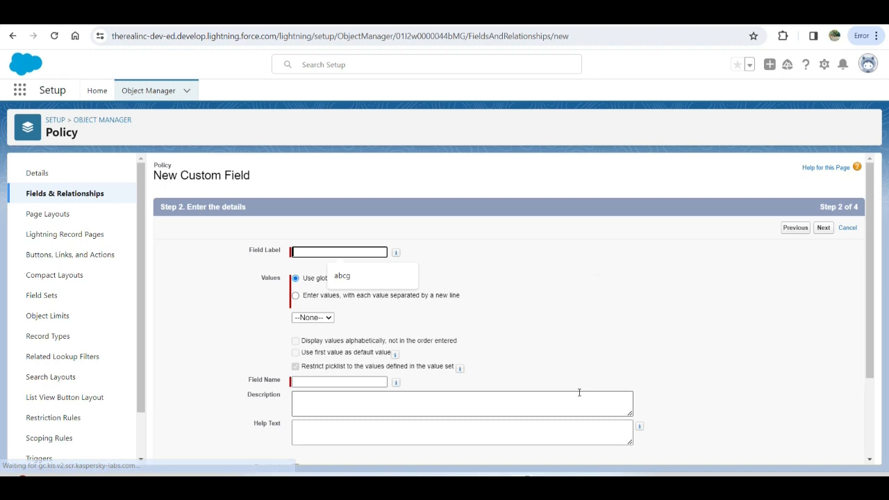
pyautogui.click(338, 254)
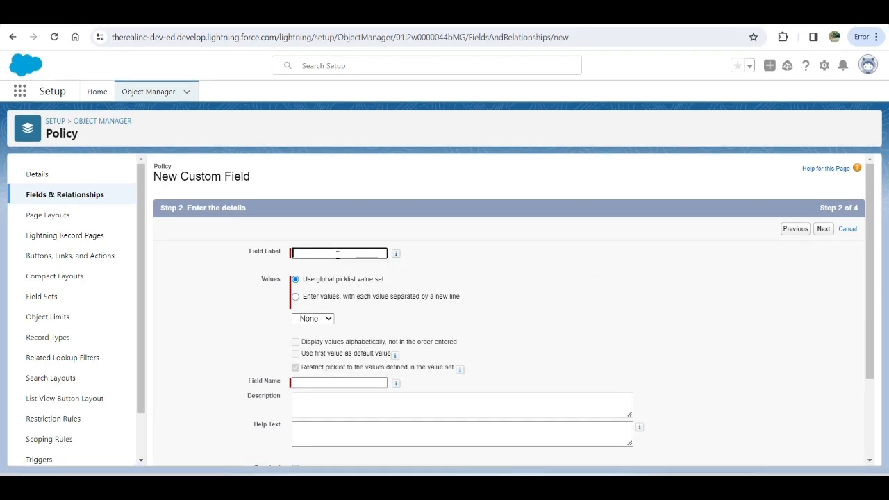
pyautogui.write('Insurance')
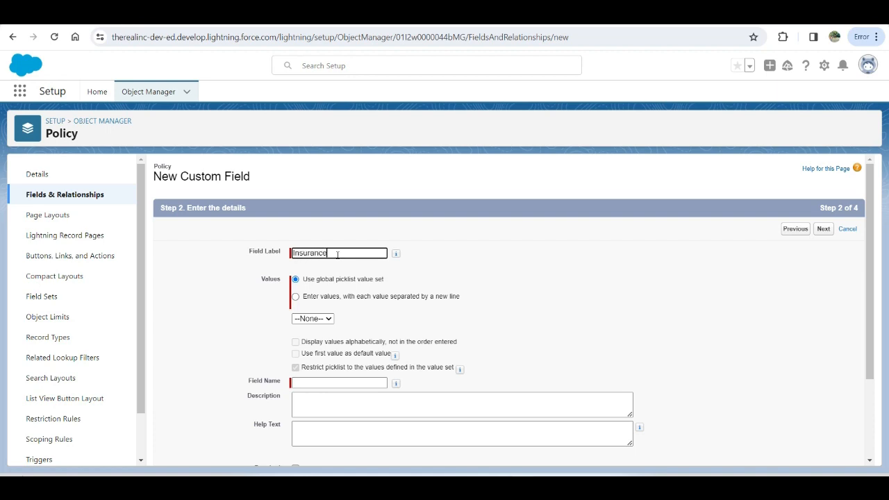
pyautogui.write(' Type')
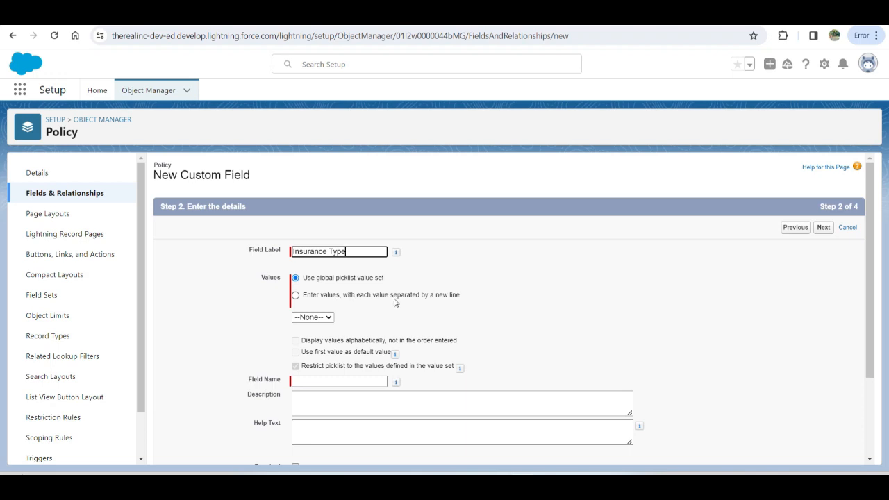
# Step: Define the picklist's own values on separate lines: Home, Health, Motor vehicle and Life
pyautogui.click(304, 295)
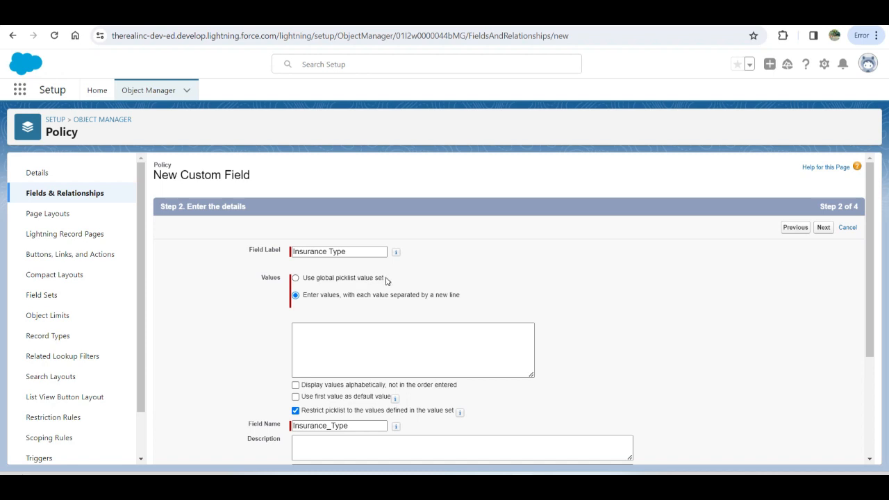
pyautogui.click(350, 342)
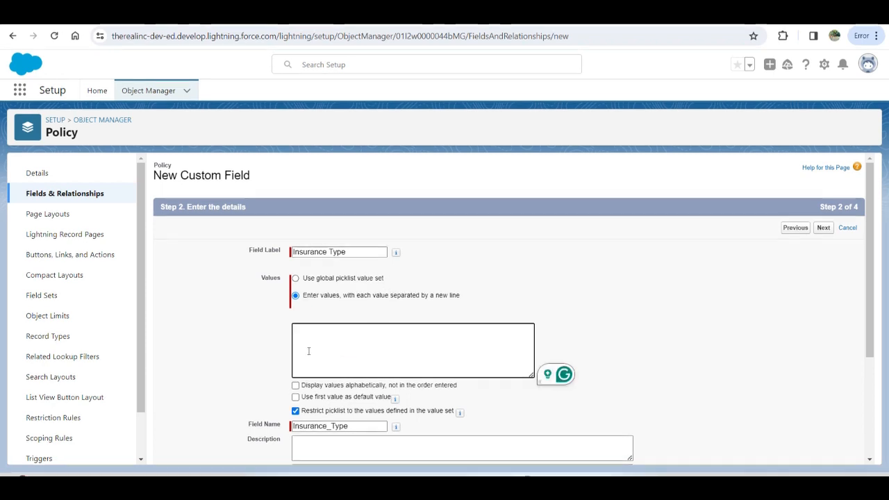
pyautogui.write('Home')
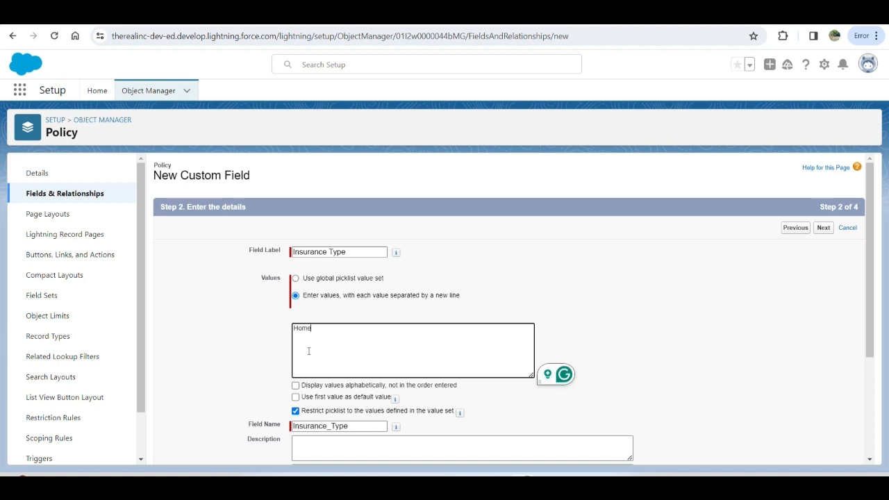
pyautogui.press('Return')
pyautogui.write('He')
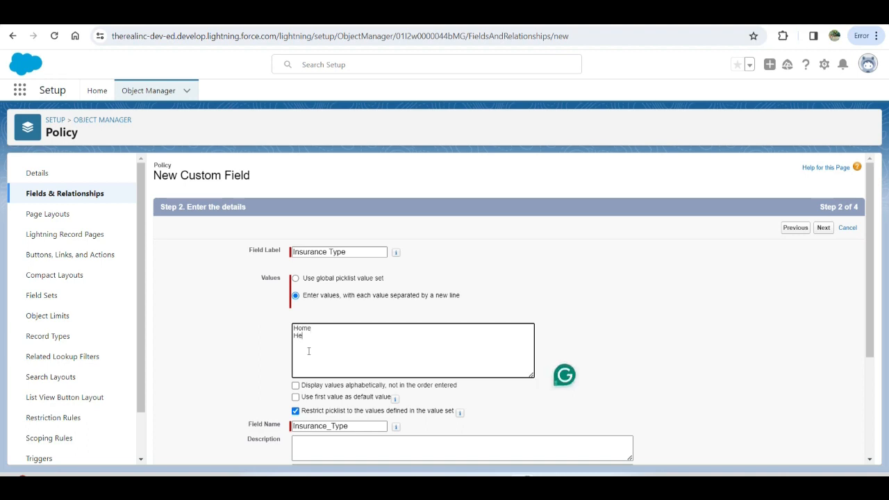
pyautogui.write('alth')
pyautogui.press('Return')
pyautogui.write('Motor vehicle')
pyautogui.press('Return')
pyautogui.write('Life')
pyautogui.scroll(-2, 341, 299)
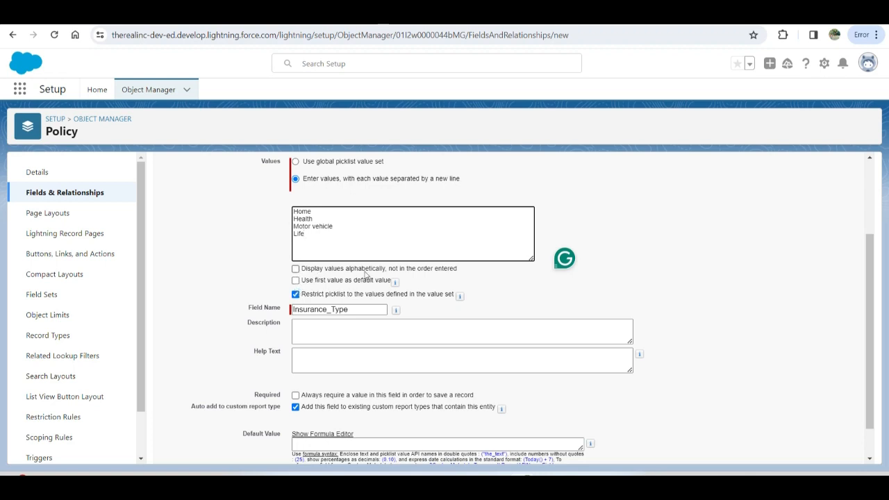
pyautogui.click(314, 252)
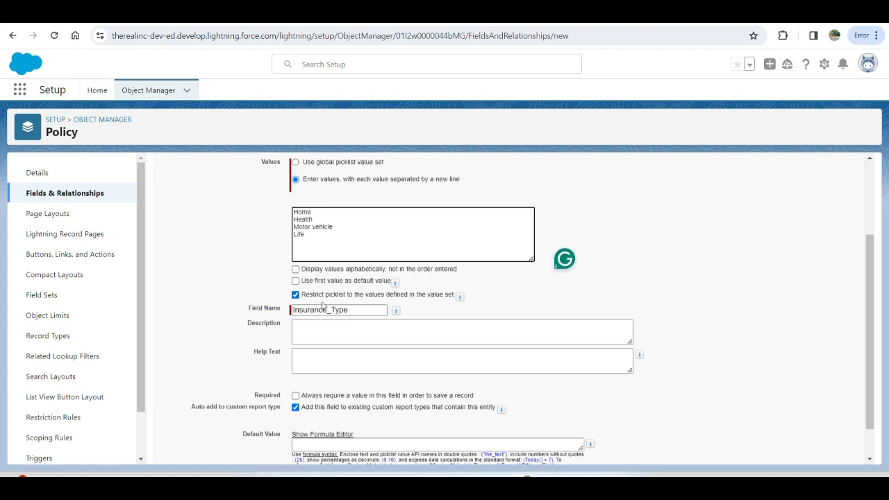
pyautogui.click(298, 294)
pyautogui.click(298, 294)
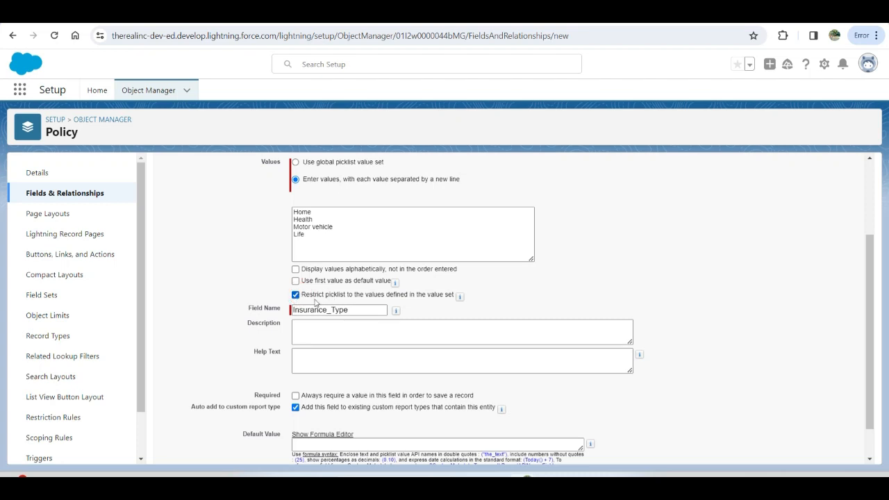
pyautogui.click(363, 324)
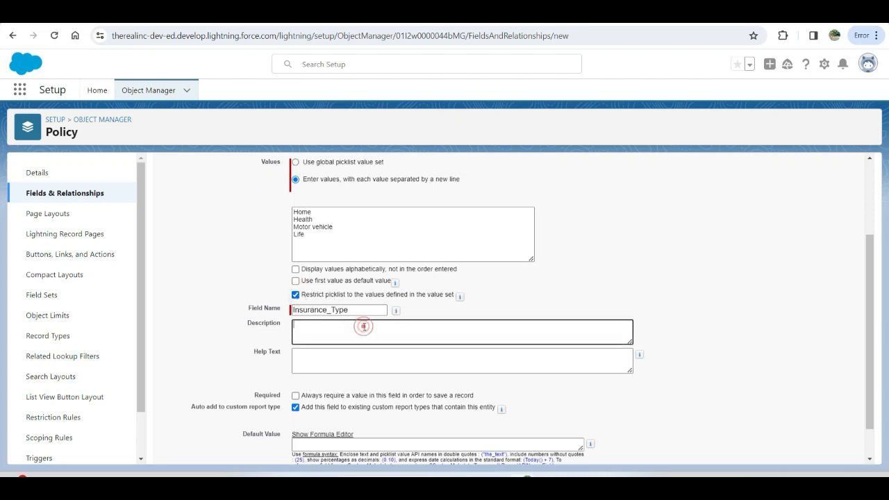
pyautogui.scroll(-1, 363, 324)
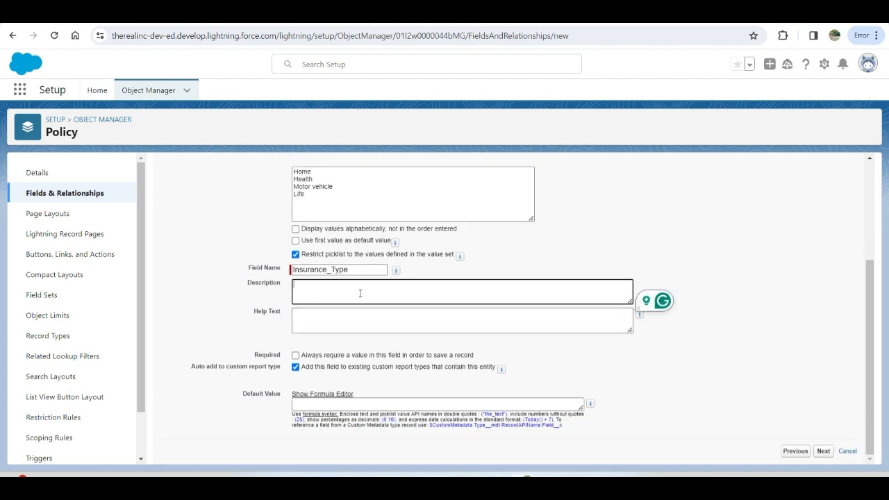
pyautogui.click(358, 317)
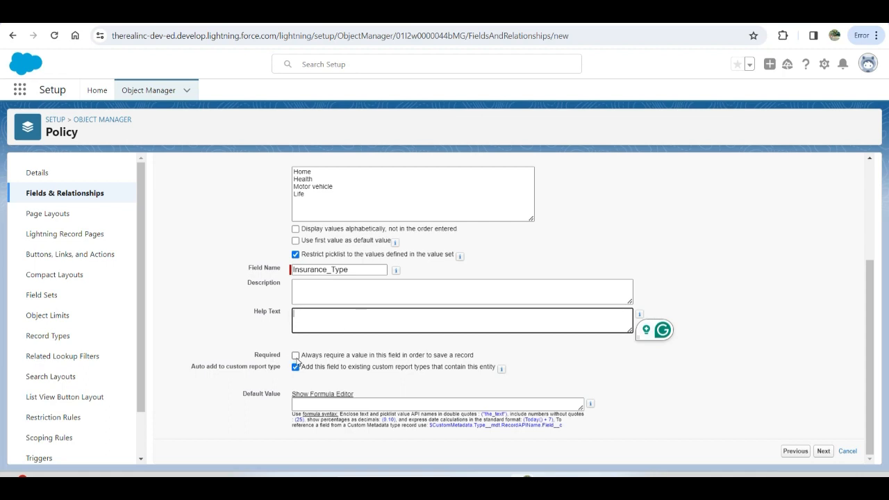
pyautogui.click(296, 358)
pyautogui.click(296, 358)
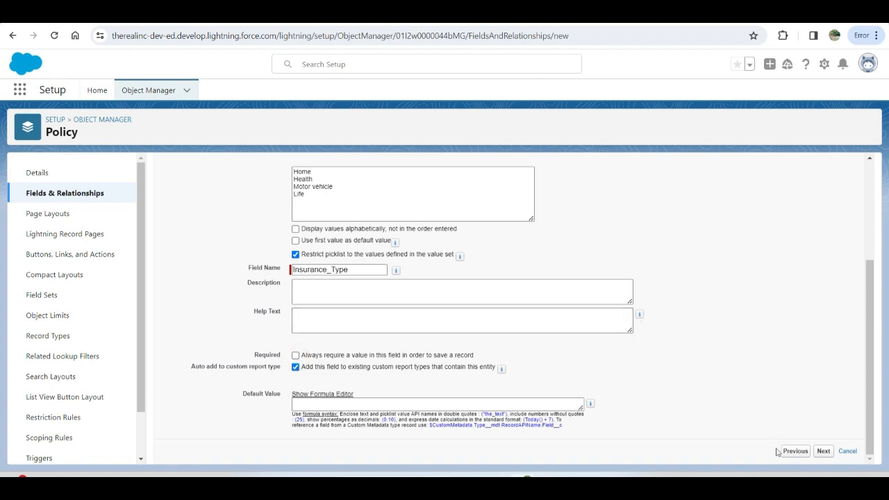
# Step: Continue to field-level security and make the Insurance Type field visible, but not read-only, for all profiles
pyautogui.click(826, 453)
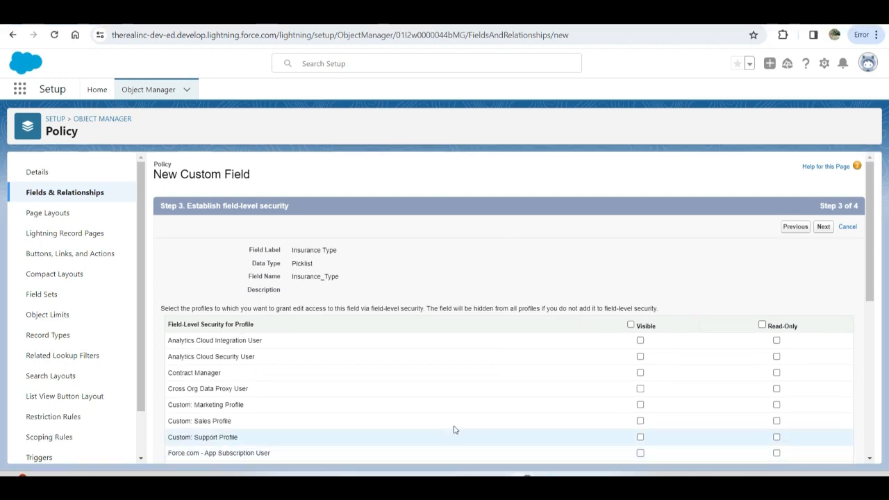
pyautogui.scroll(-2, 466, 326)
pyautogui.scroll(2, 466, 326)
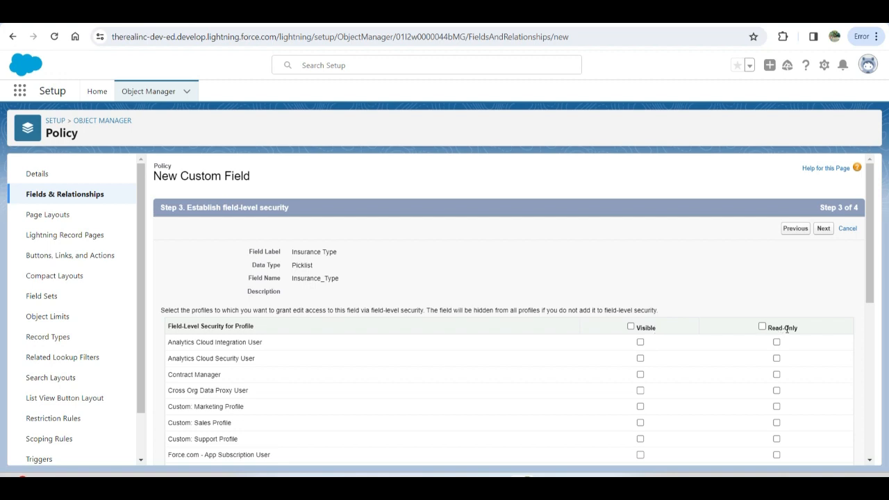
pyautogui.click(630, 327)
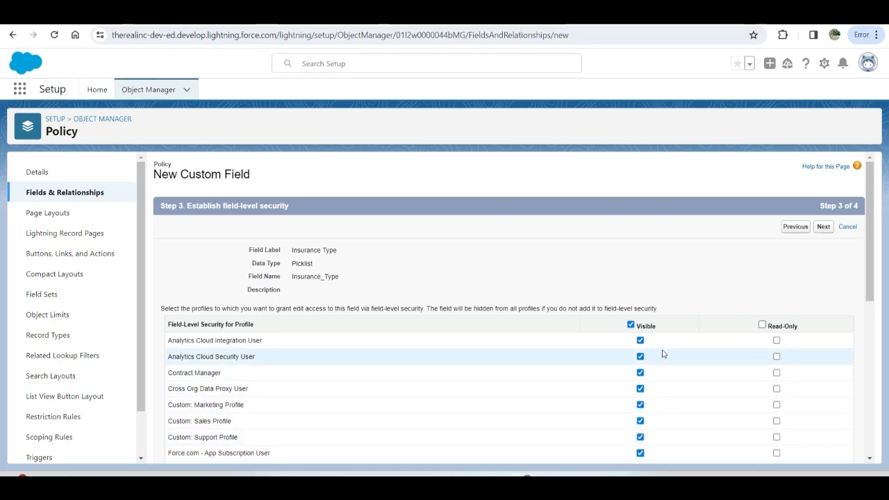
pyautogui.click(762, 325)
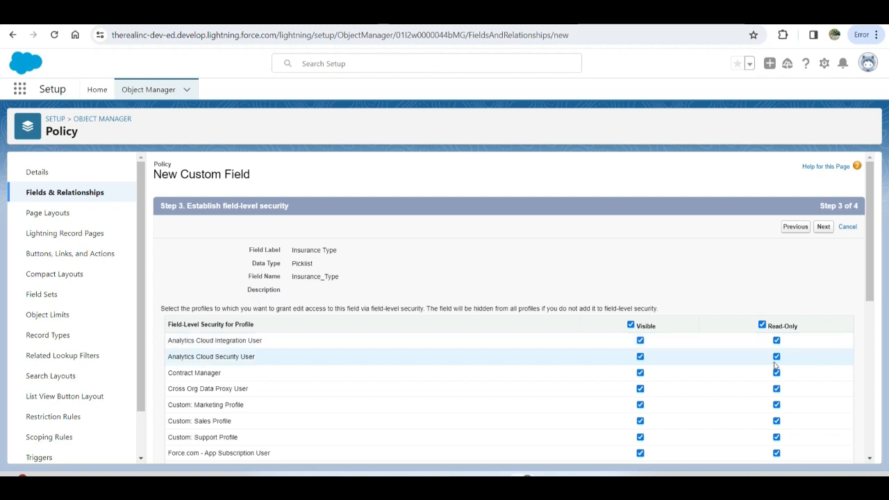
pyautogui.click(763, 325)
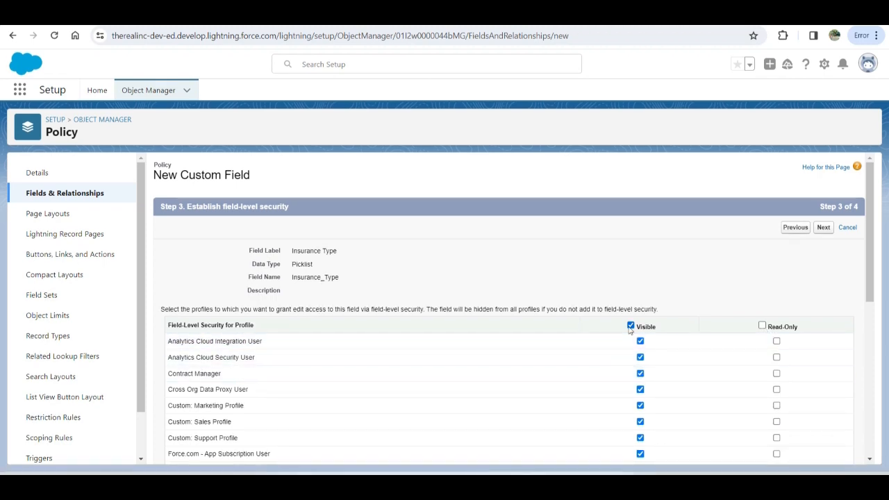
pyautogui.scroll(-5, 628, 363)
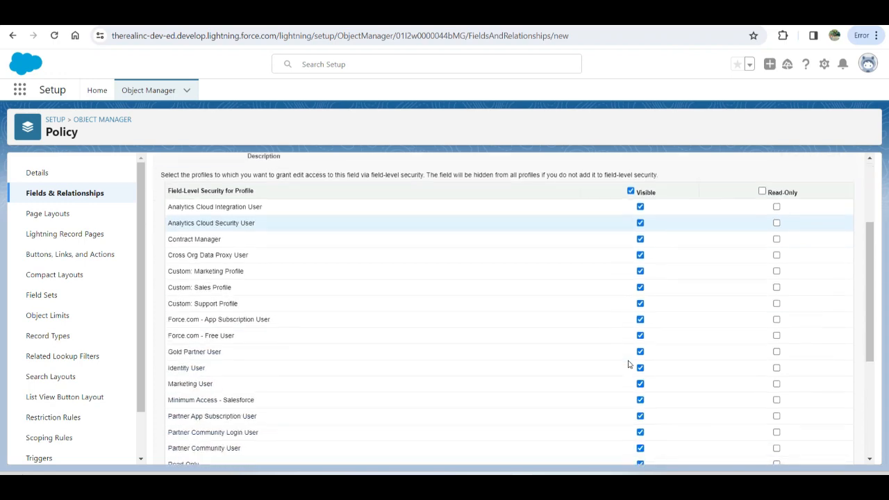
pyautogui.scroll(5, 629, 363)
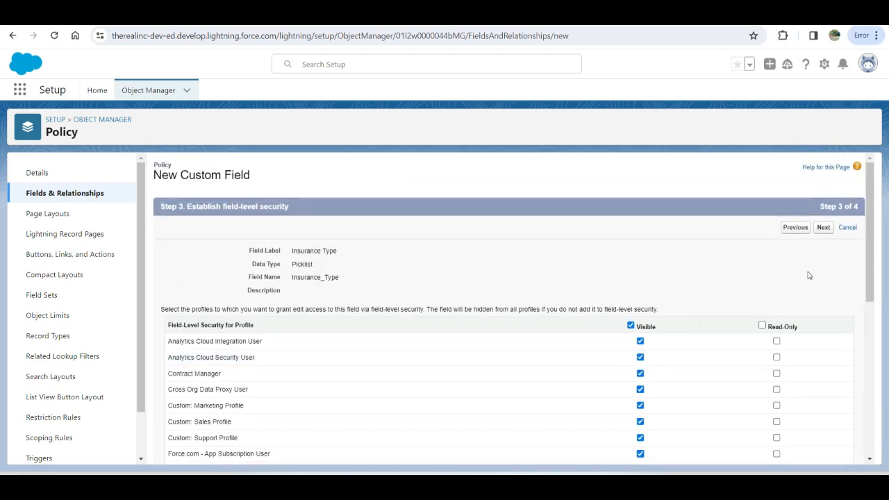
# Step: Add the Insurance Type field to all Policy page layouts and save it
pyautogui.click(824, 228)
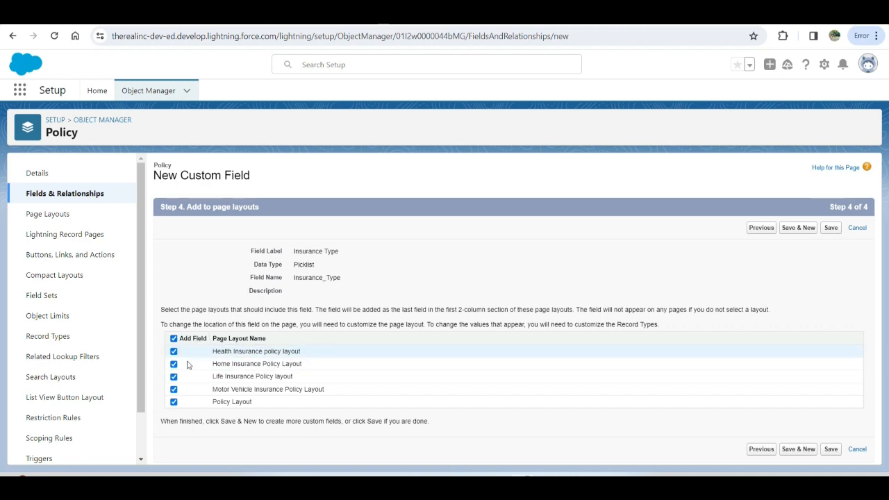
pyautogui.click(831, 229)
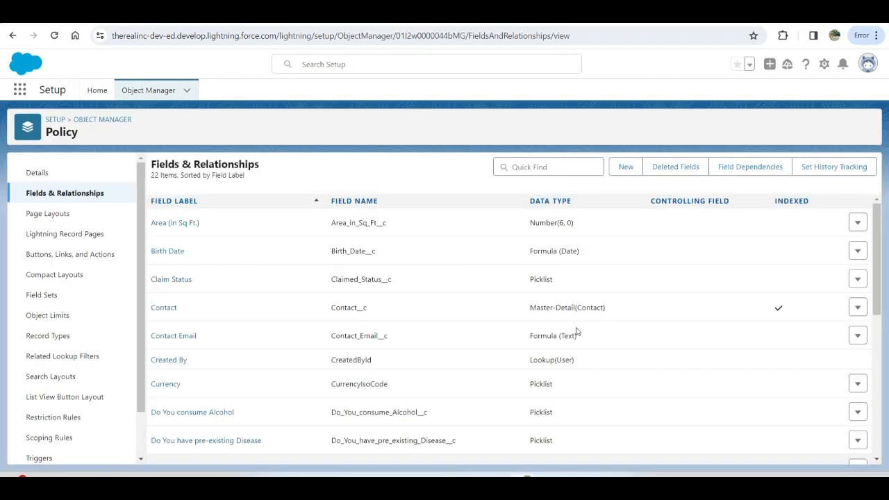
pyautogui.scroll(-3, 528, 333)
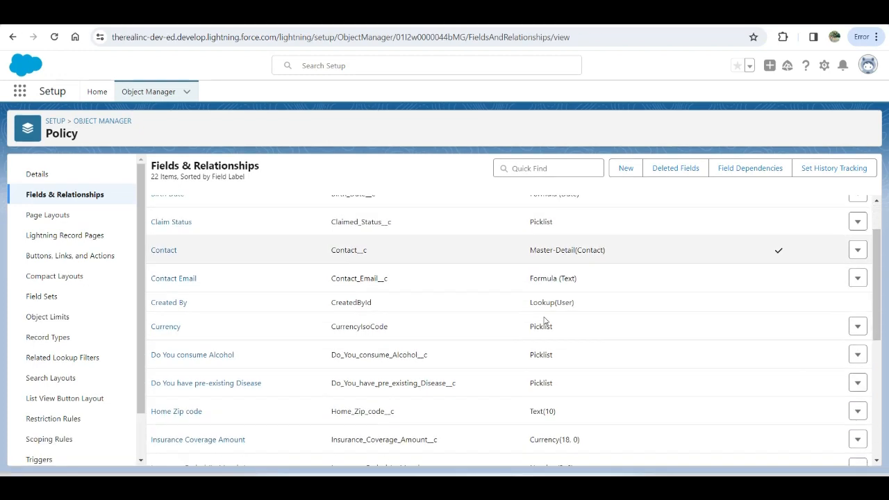